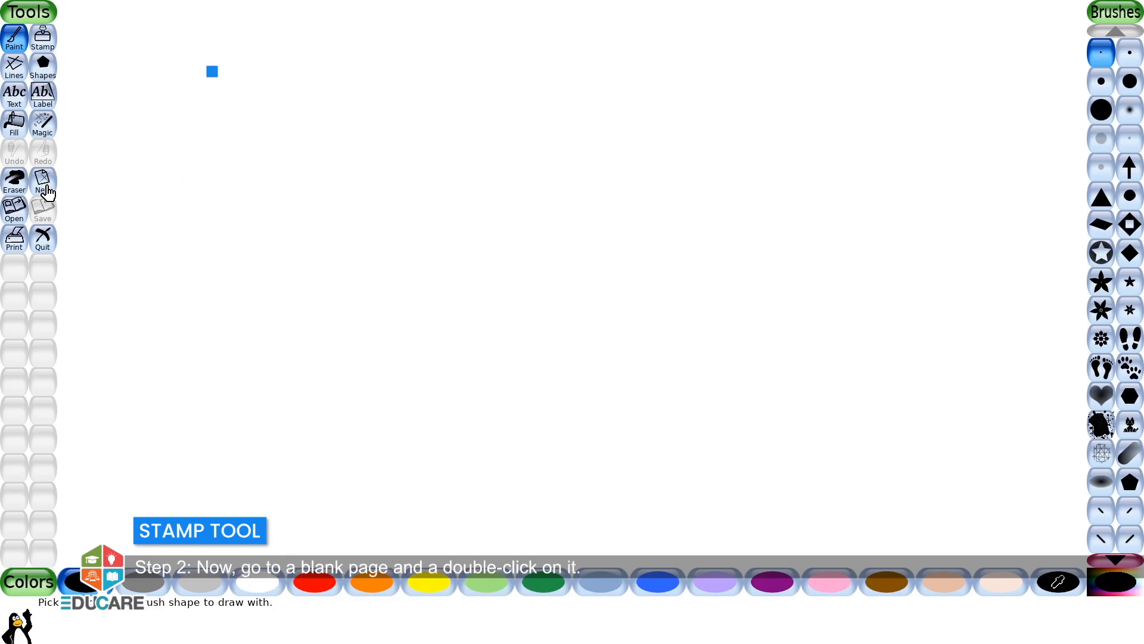
Start a new drawing on a plain white background.
left_click(45, 184)
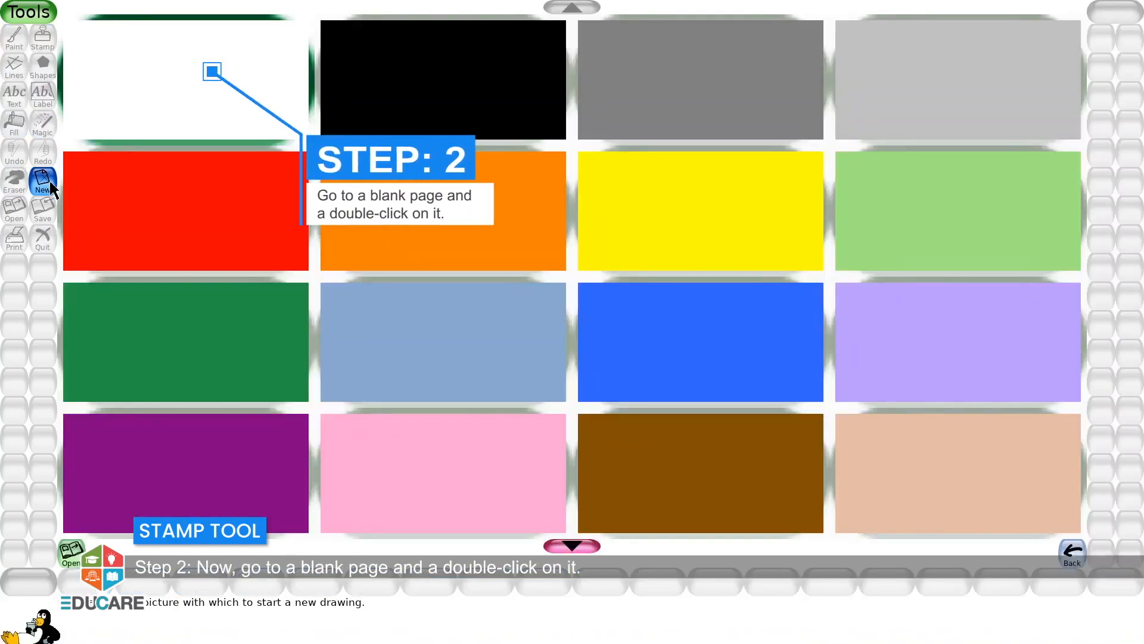
double_click(137, 123)
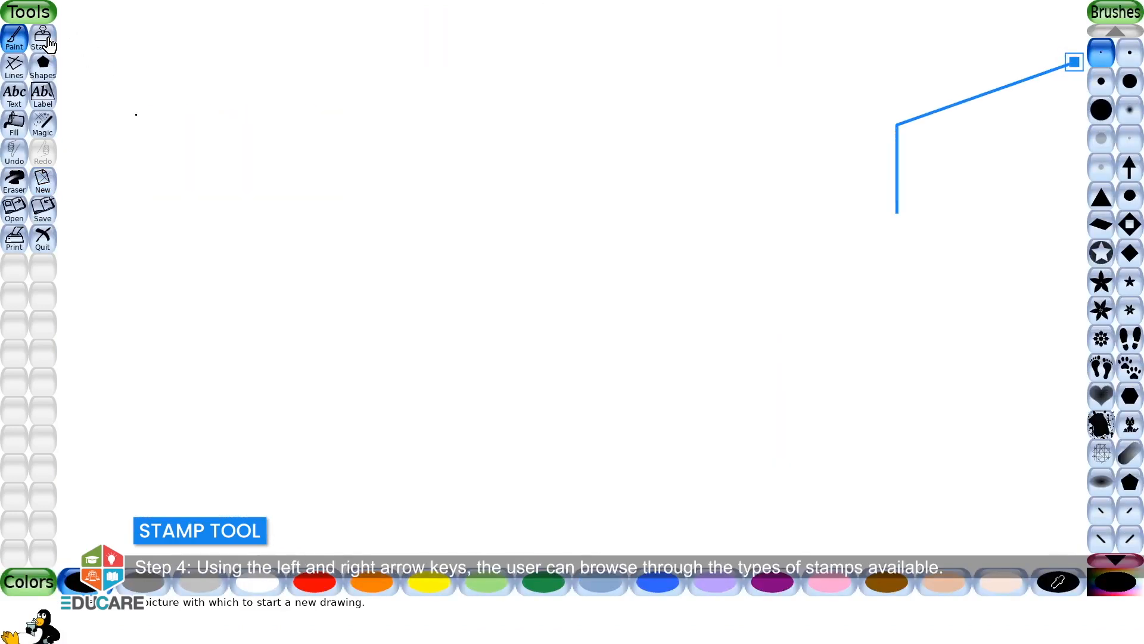
Stamp a chocolate birthday cake from the food stamps in the upper middle of the page, and a second one to its lower right.
left_click(46, 41)
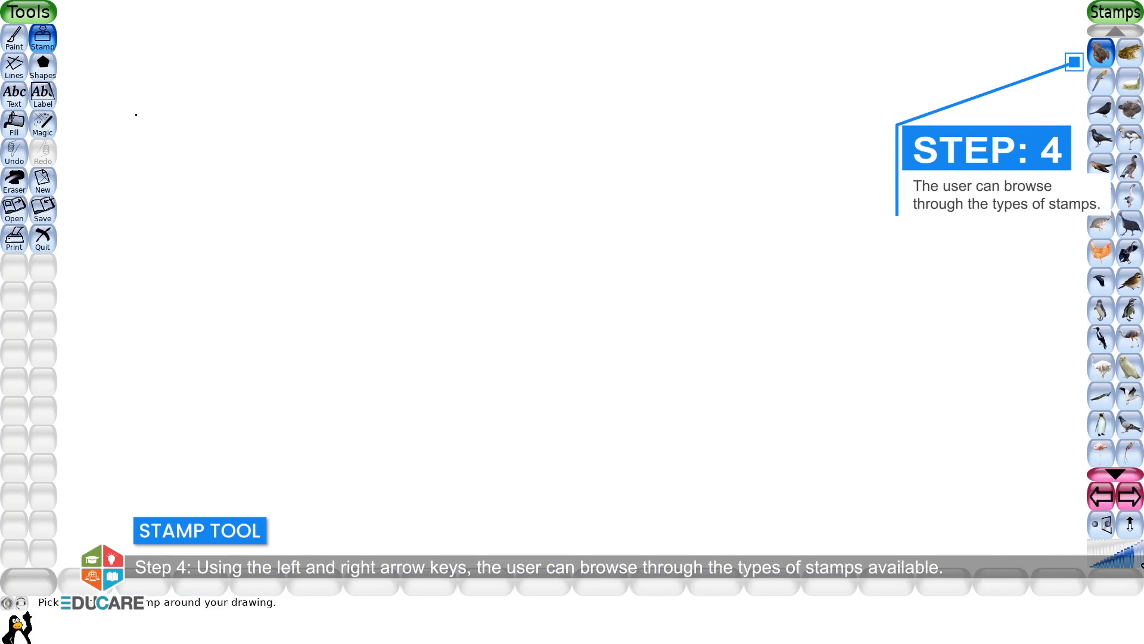
left_click(1130, 496)
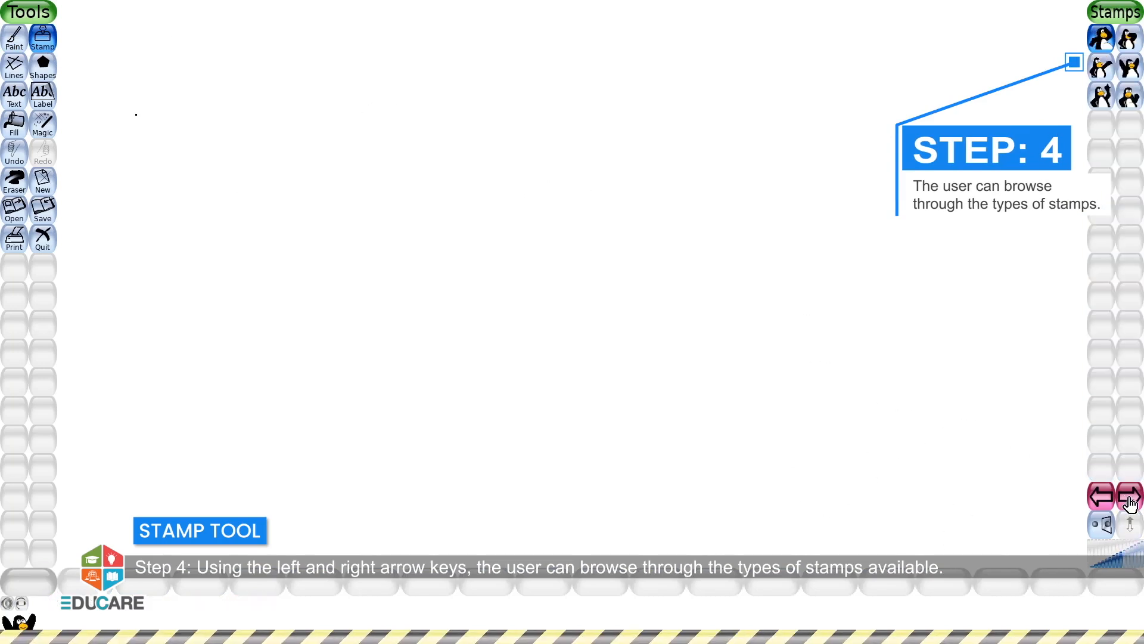
left_click(1131, 497)
left_click(1131, 496)
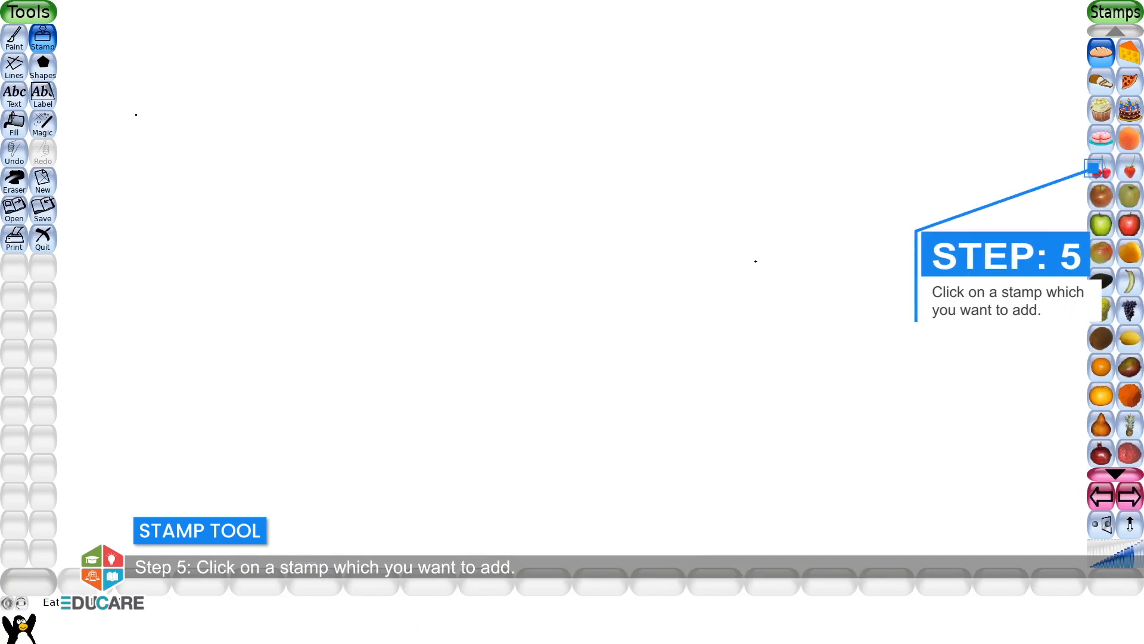
left_click(1133, 112)
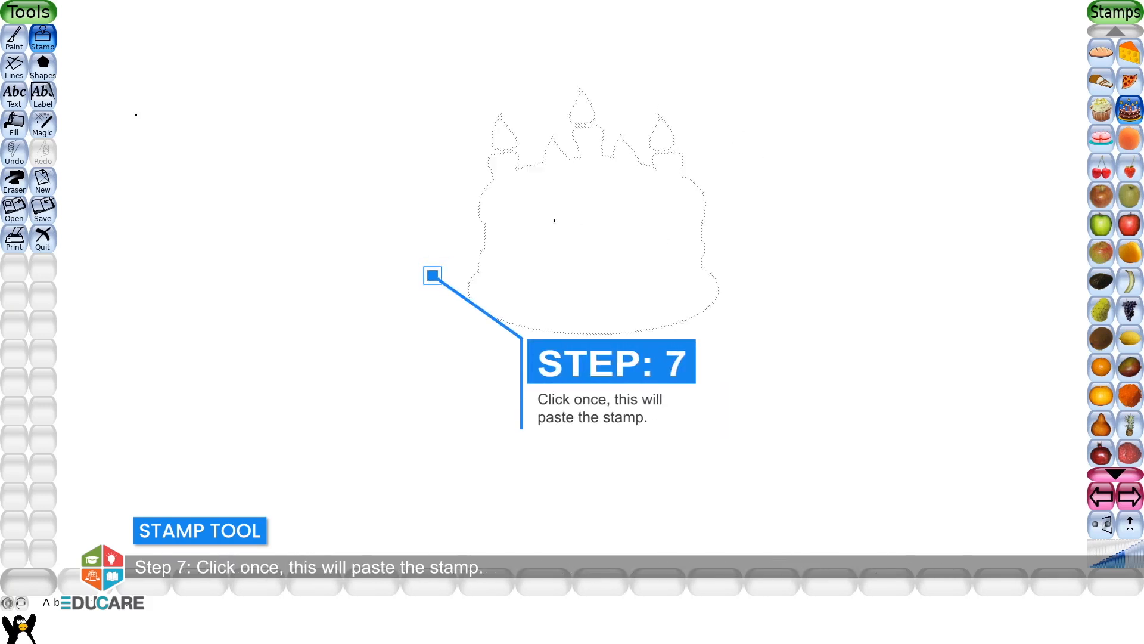
left_click(445, 205)
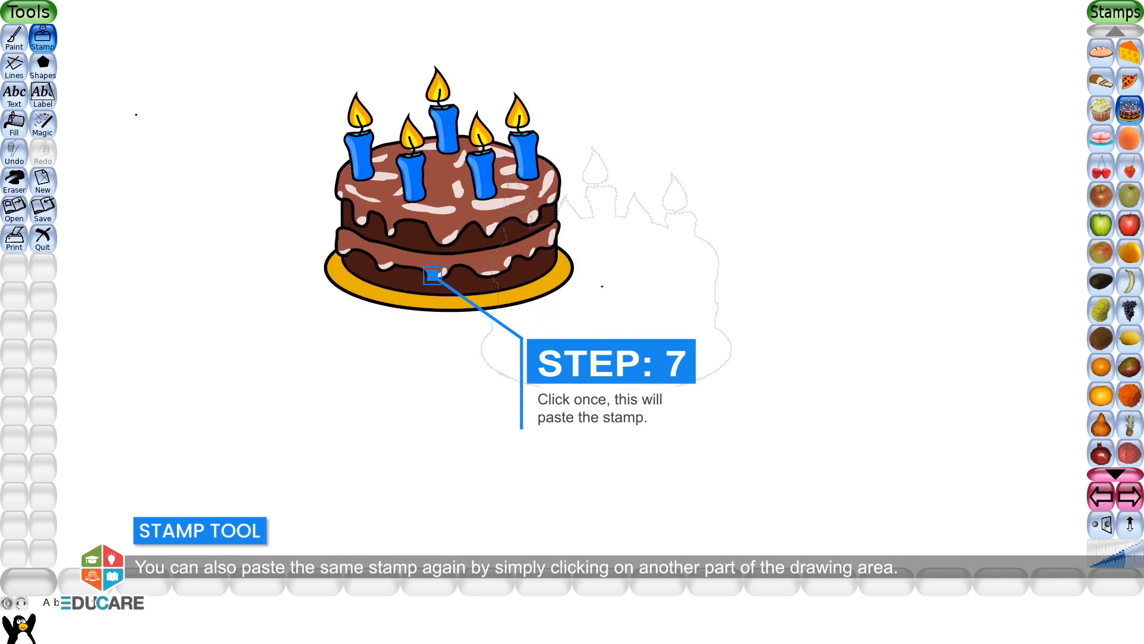
left_click(602, 286)
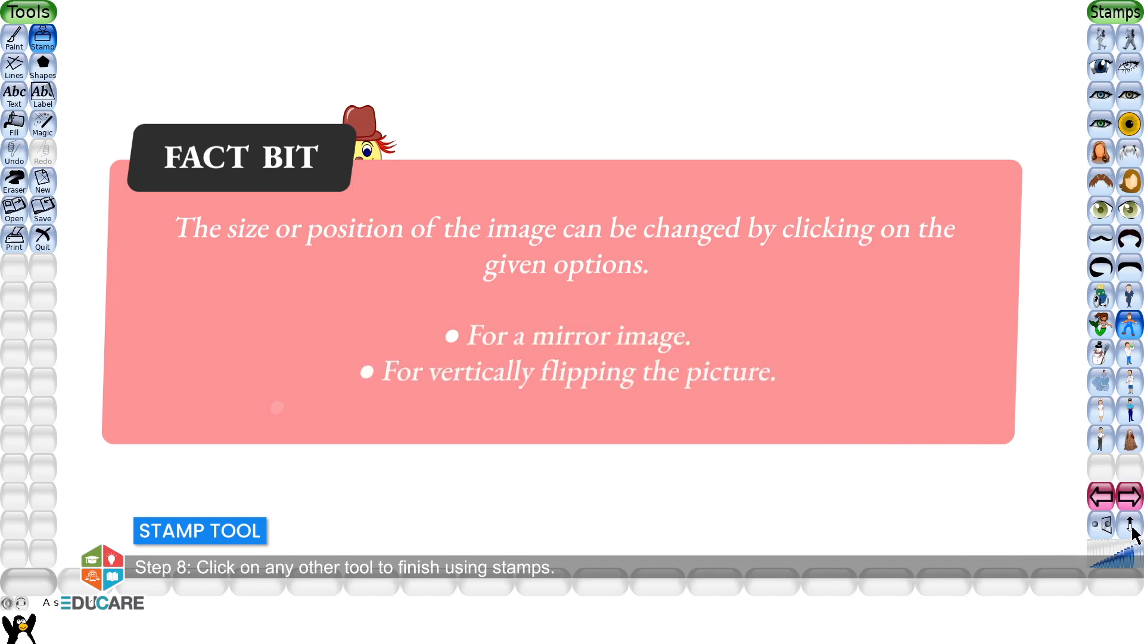
left_click(1132, 565)
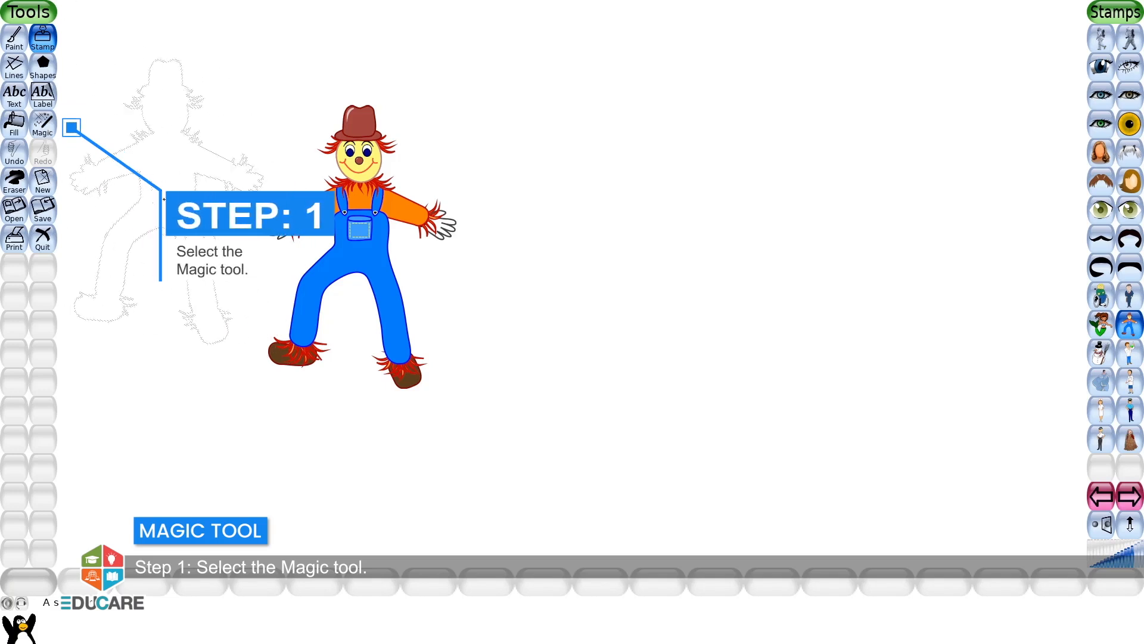
Apply the Blind magic effect in light green, pulling vertical blinds from the page's left edge up to the scarecrow's hand.
left_click(43, 123)
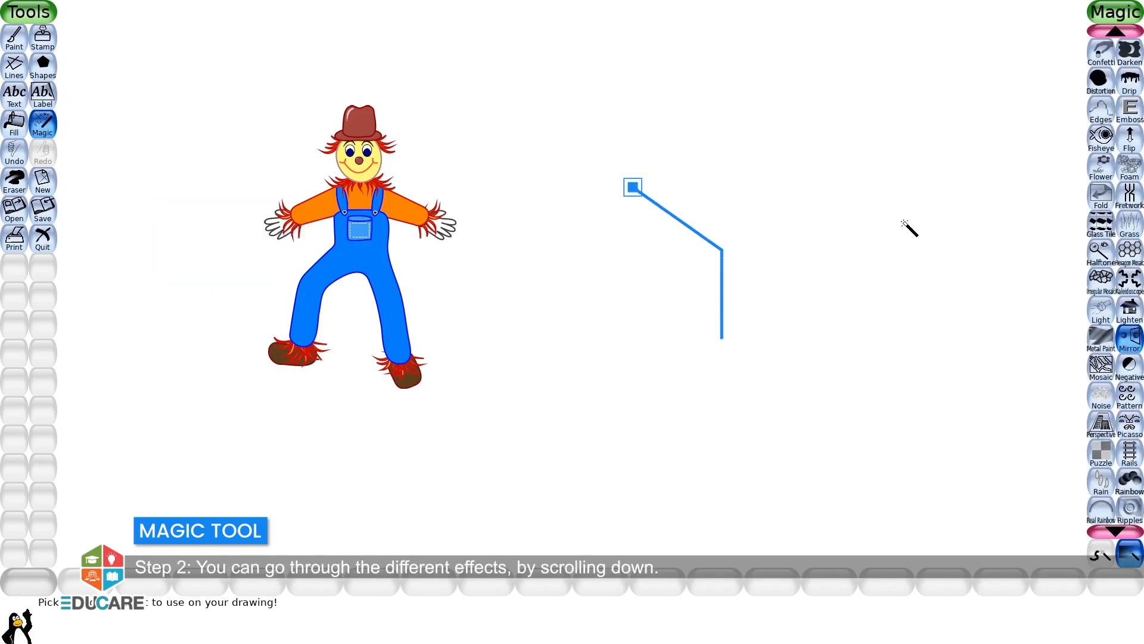
scroll(1120, 178, "up", 5)
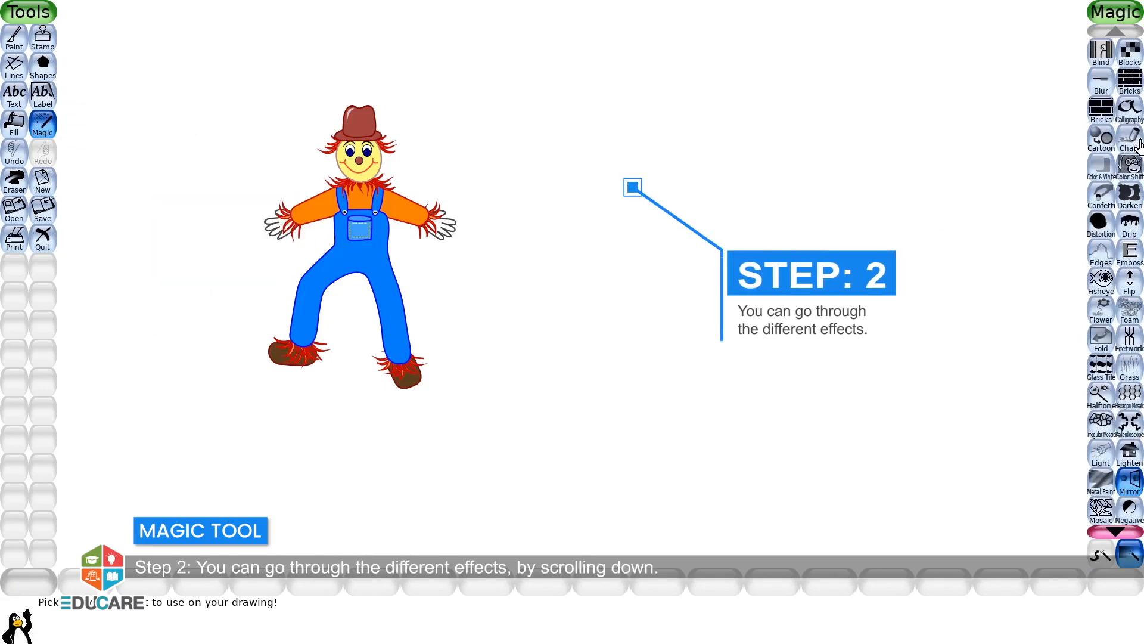
scroll(1131, 361, "down", 5)
scroll(1131, 361, "up", 5)
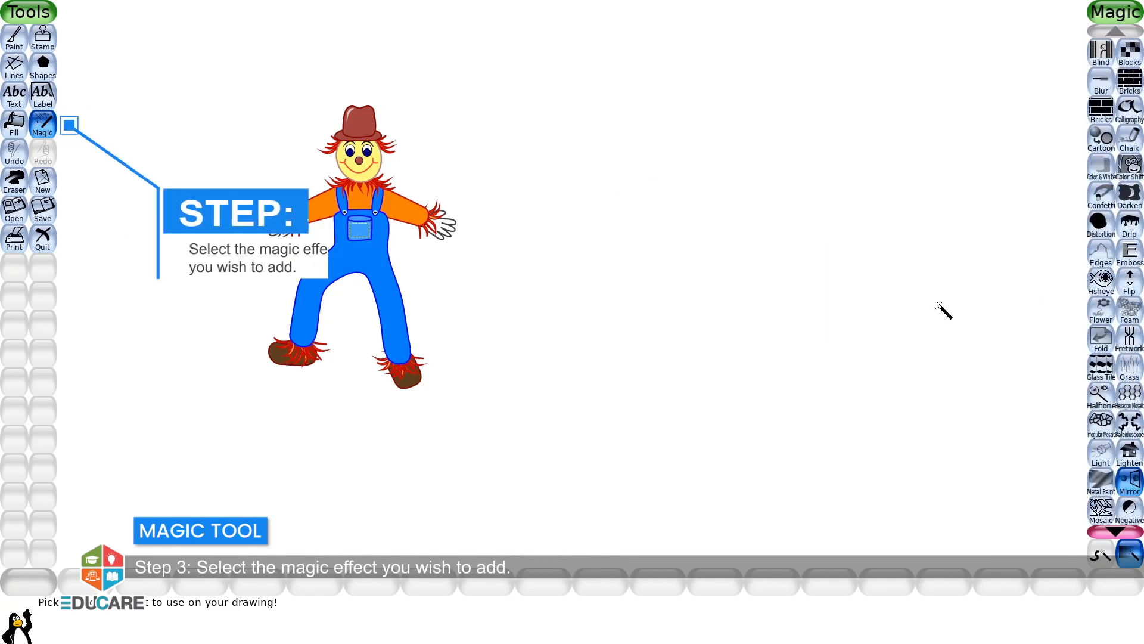
left_click(1103, 69)
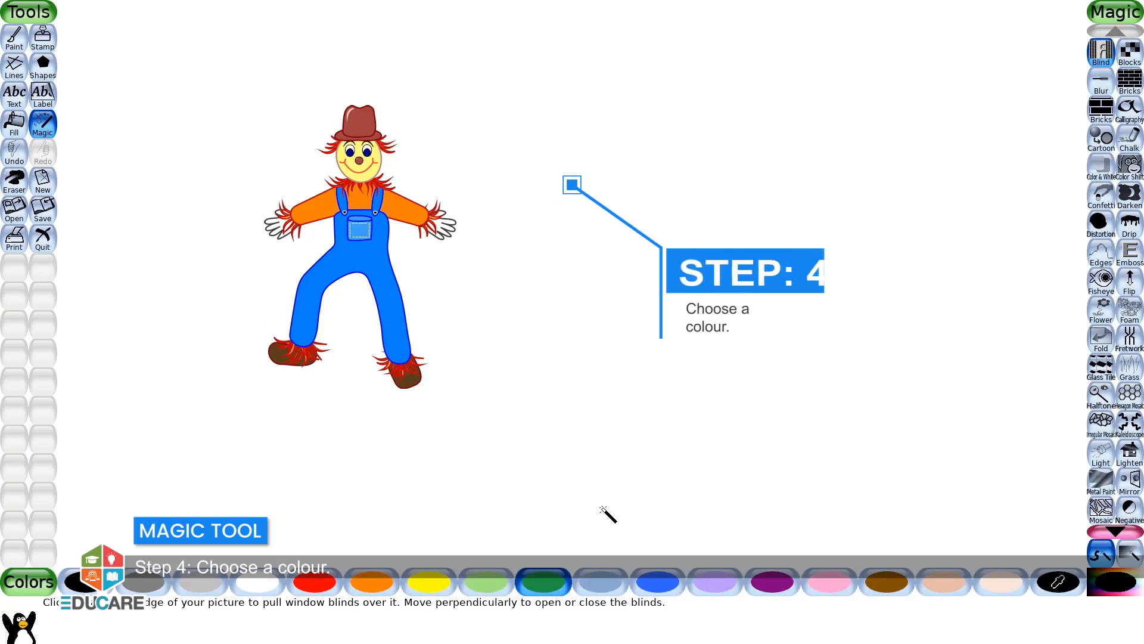
left_click(487, 582)
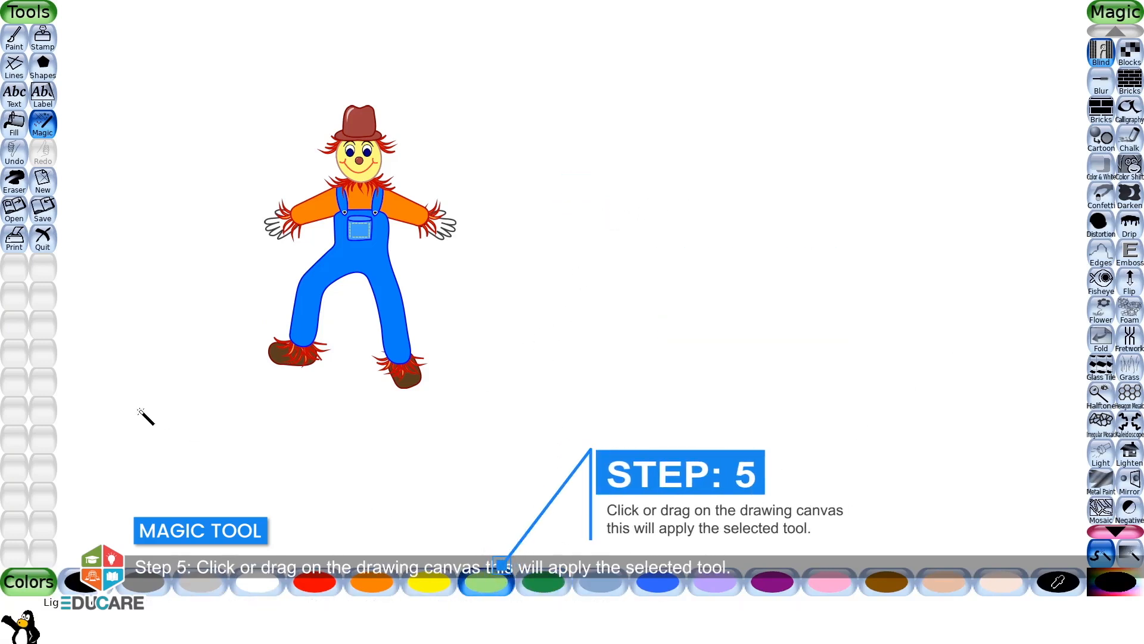
left_click_drag(139, 410, 250, 430)
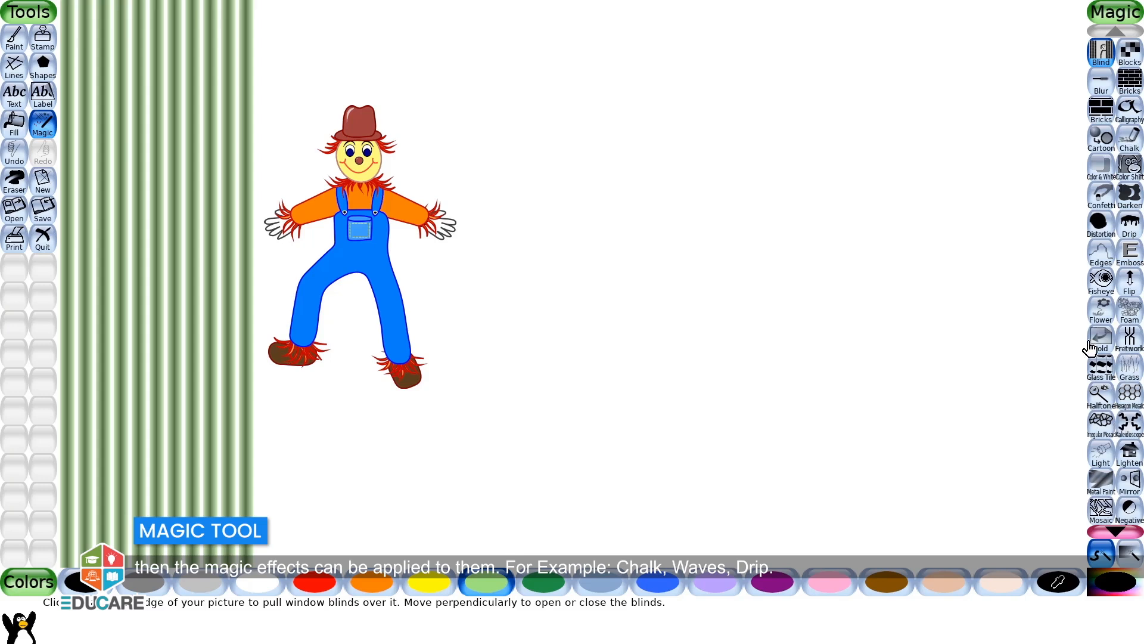
Select the Chalk magic effect.
left_click(1133, 143)
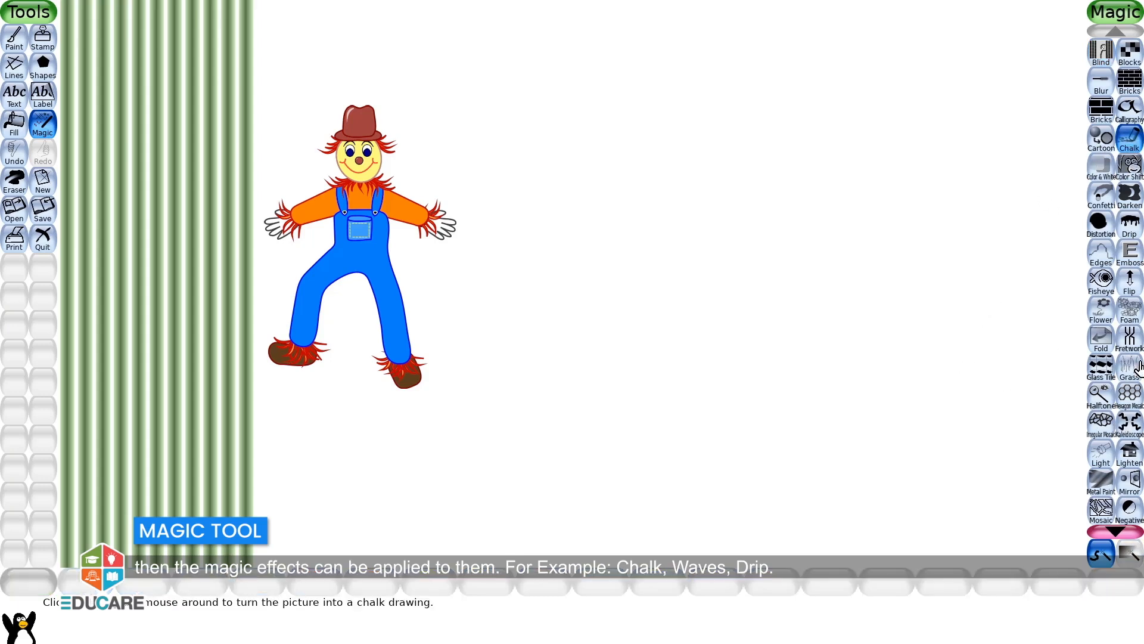
Paint a gently curved Rainbow stroke above the scarecrow and draw a semicircular Real Rainbow arch to the right of its hat.
scroll(1130, 514, "down", 4)
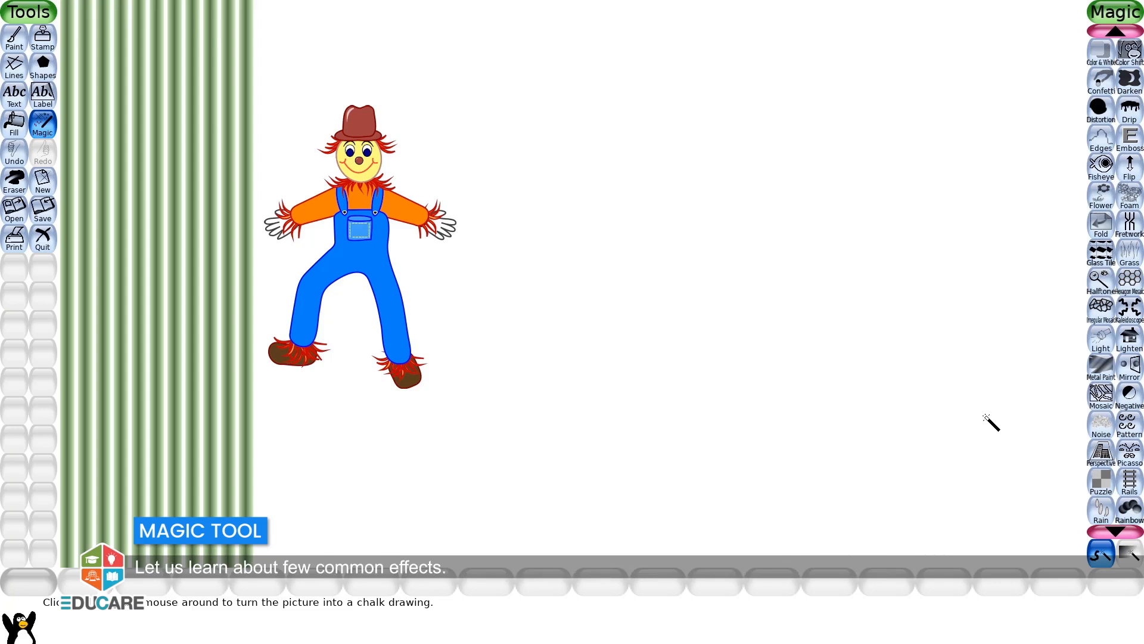
scroll(1117, 333, "down", 2)
scroll(1117, 334, "down", 2)
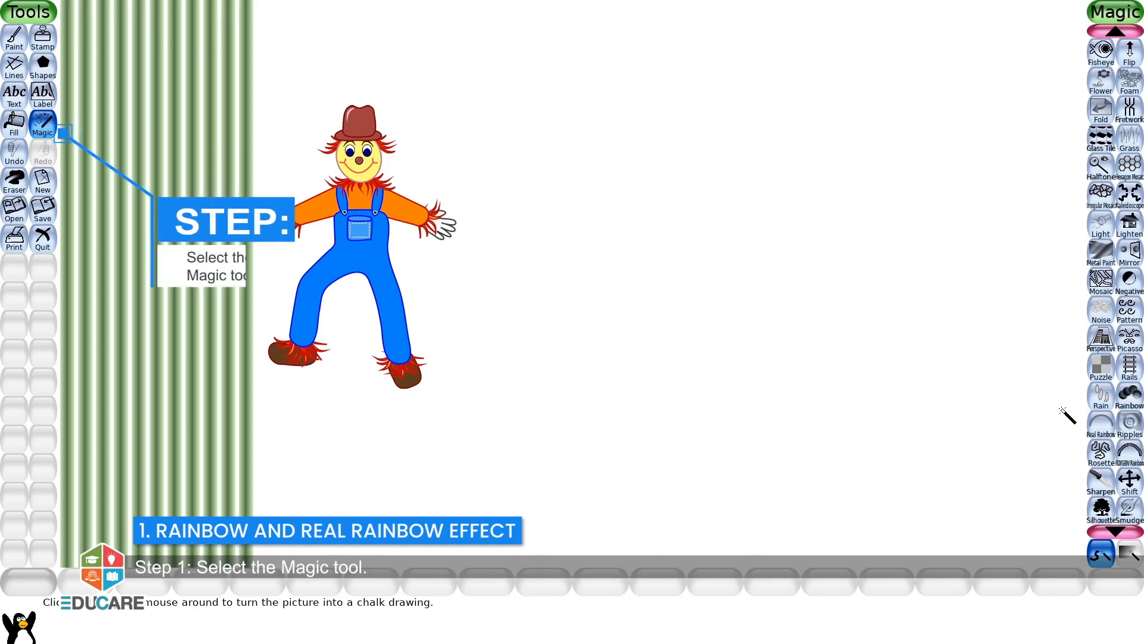
left_click(41, 124)
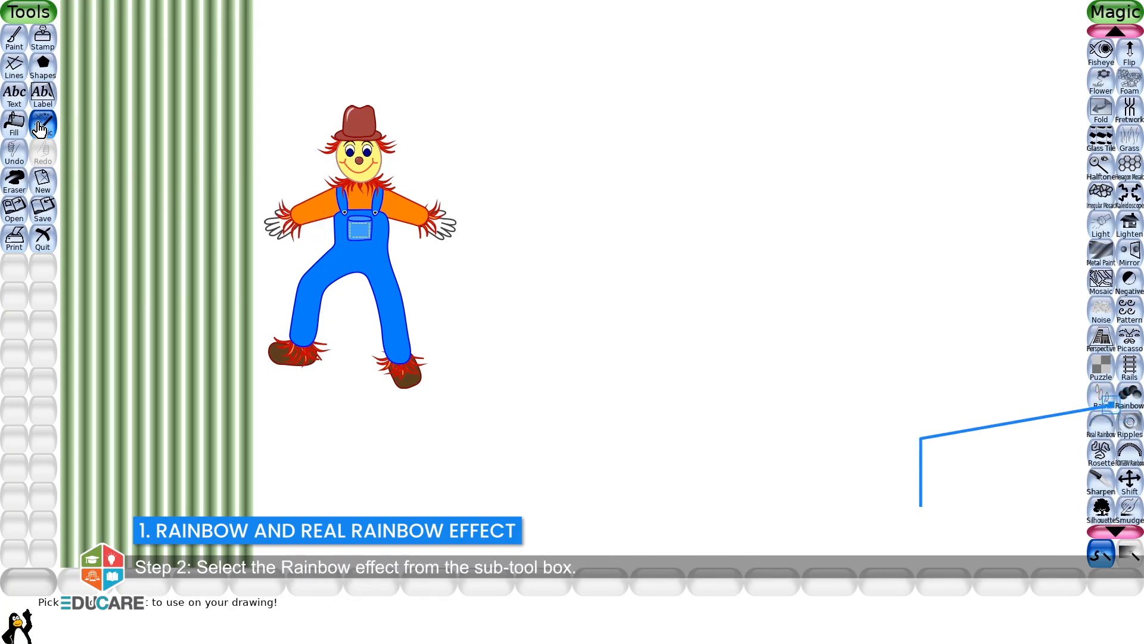
left_click(1135, 396)
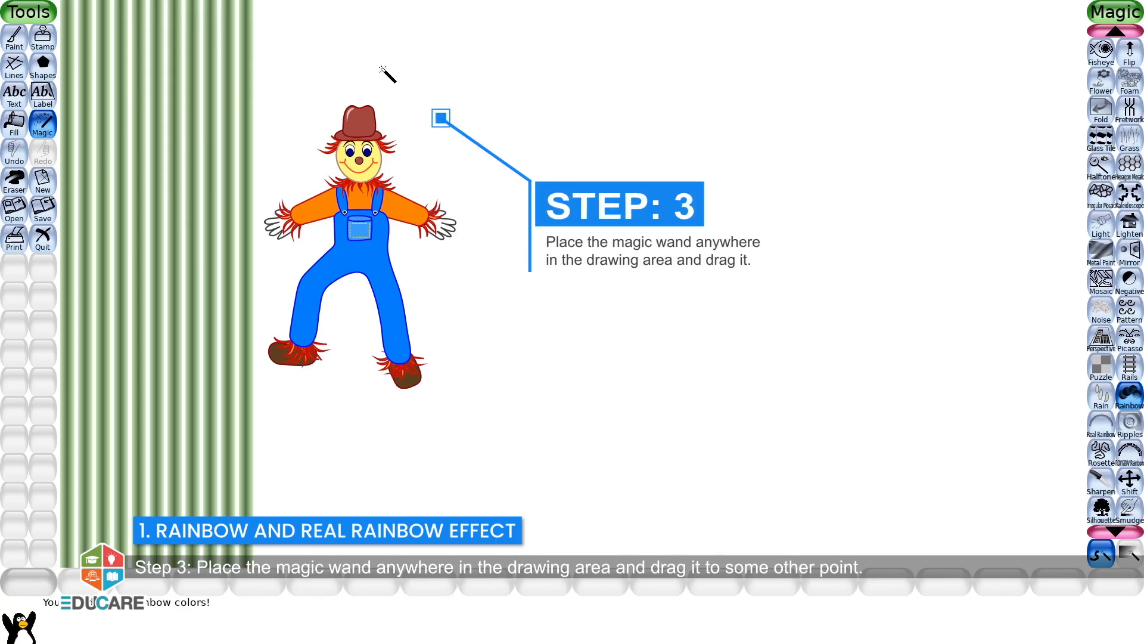
mouse_move(384, 68)
left_mouse_down()
mouse_move(532, 55)
mouse_move(623, 73)
left_mouse_up()
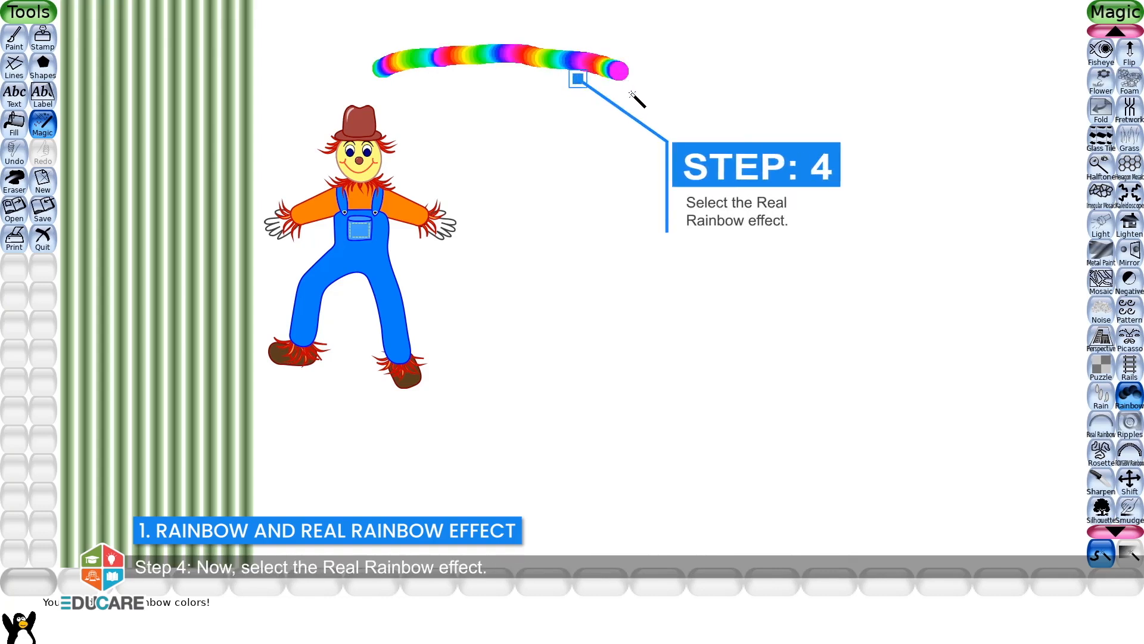
left_click(1101, 427)
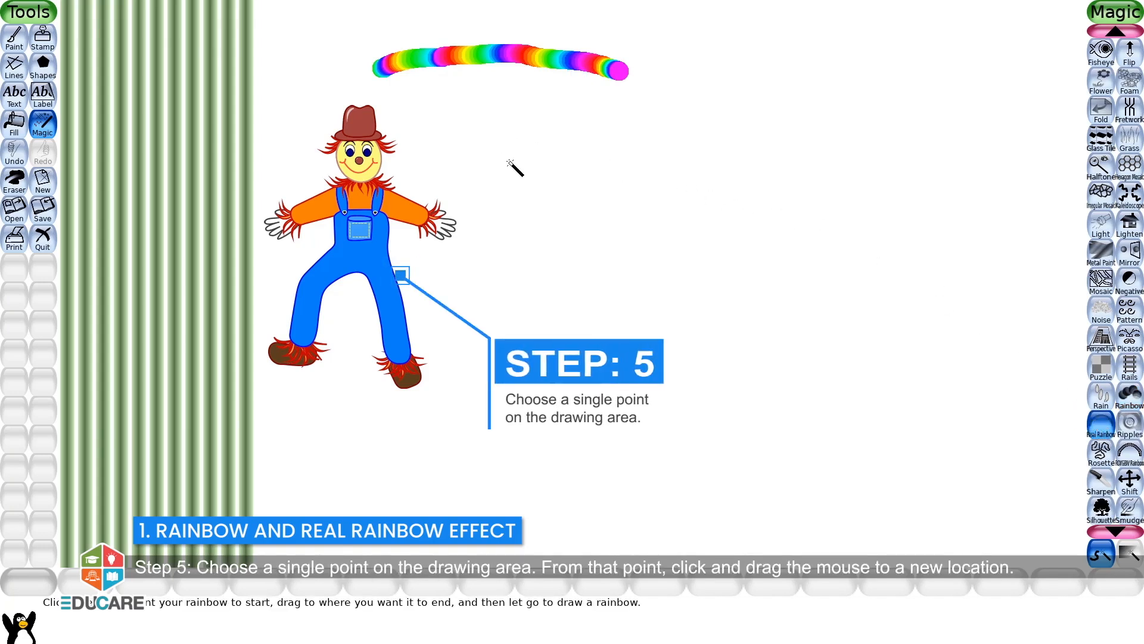
left_click_drag(509, 161, 771, 161)
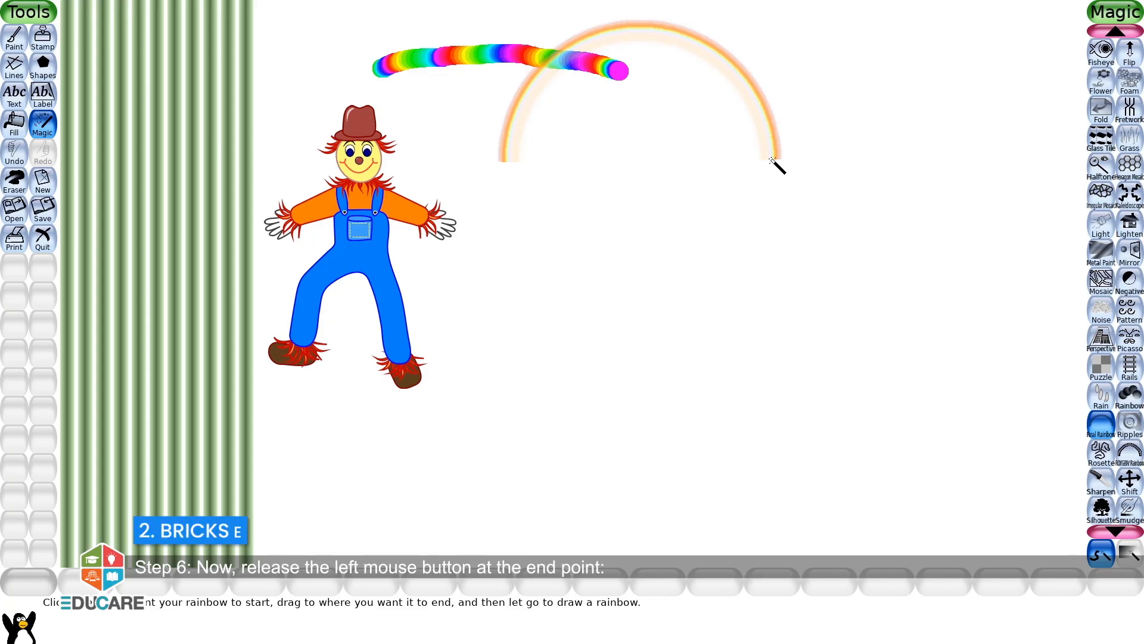
Draw a wavy row of small bricks with the Bricks magic effect below the rainbow arch, right of the scarecrow.
scroll(1133, 269, "up", 6)
scroll(1134, 269, "up", 2)
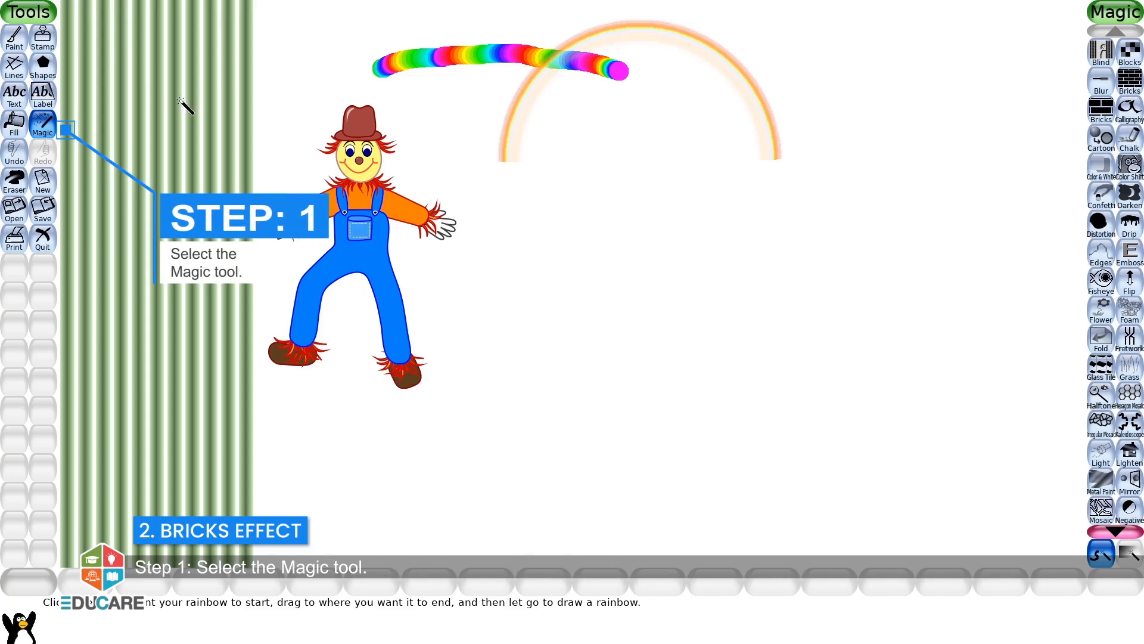
left_click(46, 130)
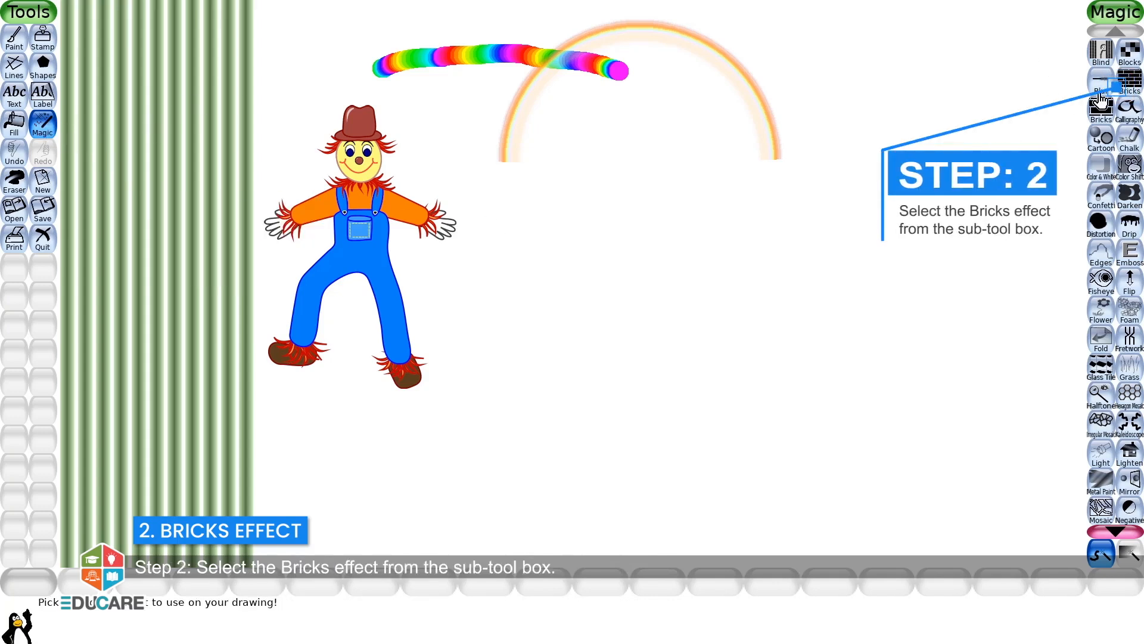
left_click(1127, 88)
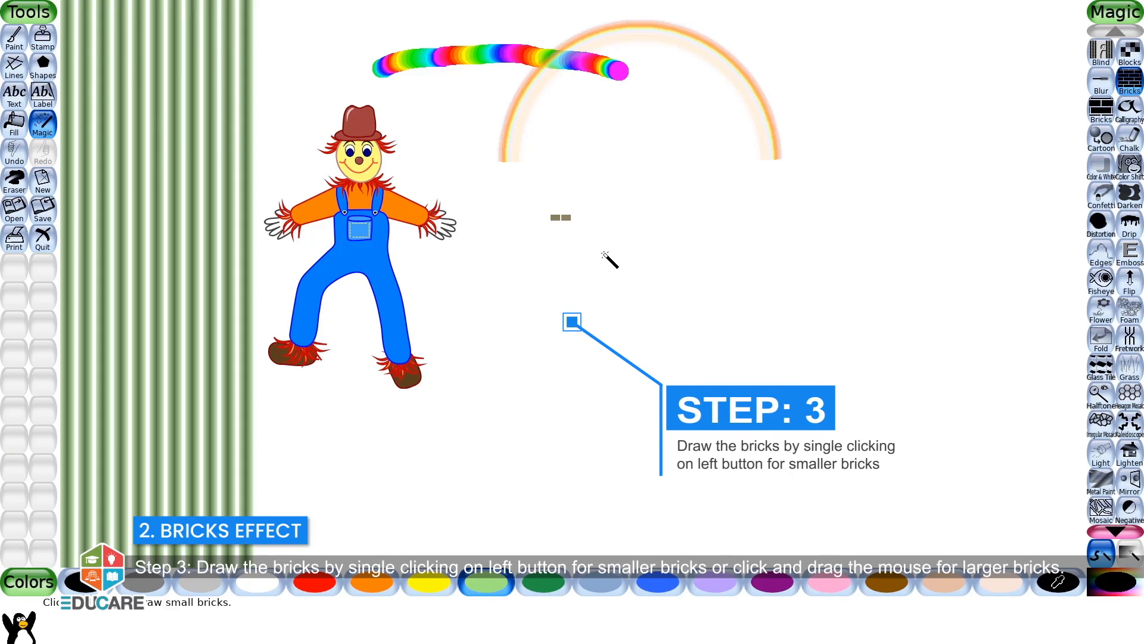
mouse_move(574, 215)
left_mouse_down()
mouse_move(747, 225)
mouse_move(945, 209)
left_mouse_up()
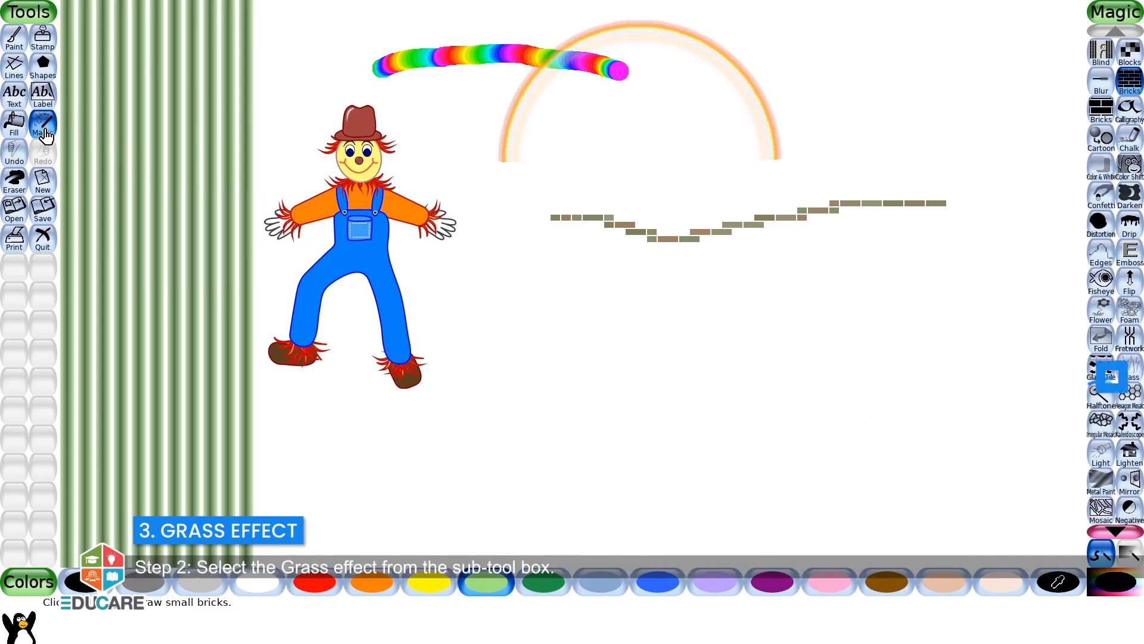
Add a few grass tufts below the scarecrow and a long band of grass along the bottom of the drawing with the Grass effect.
left_click(1133, 372)
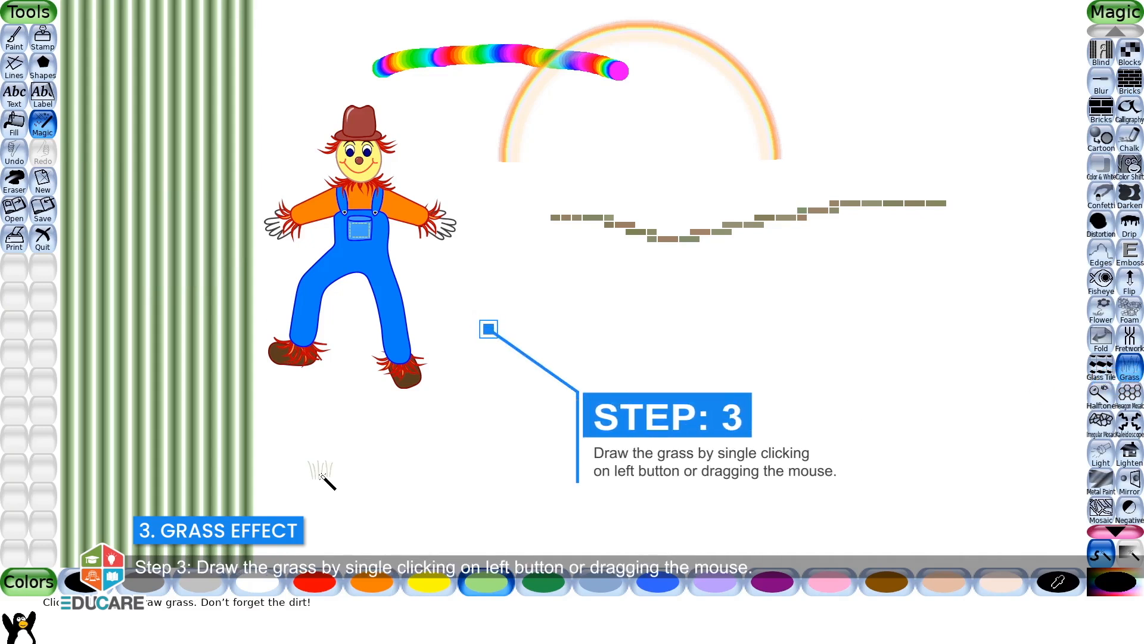
left_click(357, 482)
left_click(433, 477)
left_click(535, 495)
mouse_move(340, 523)
left_mouse_down()
mouse_move(695, 500)
mouse_move(881, 503)
left_mouse_up()
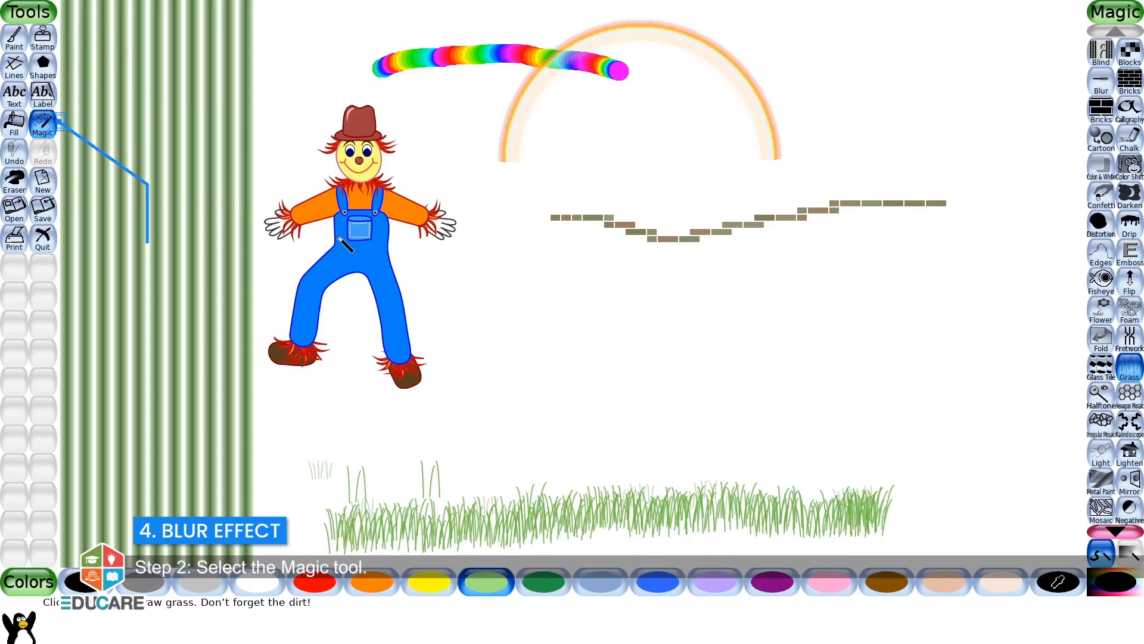
Select the Blur magic effect.
left_click(52, 138)
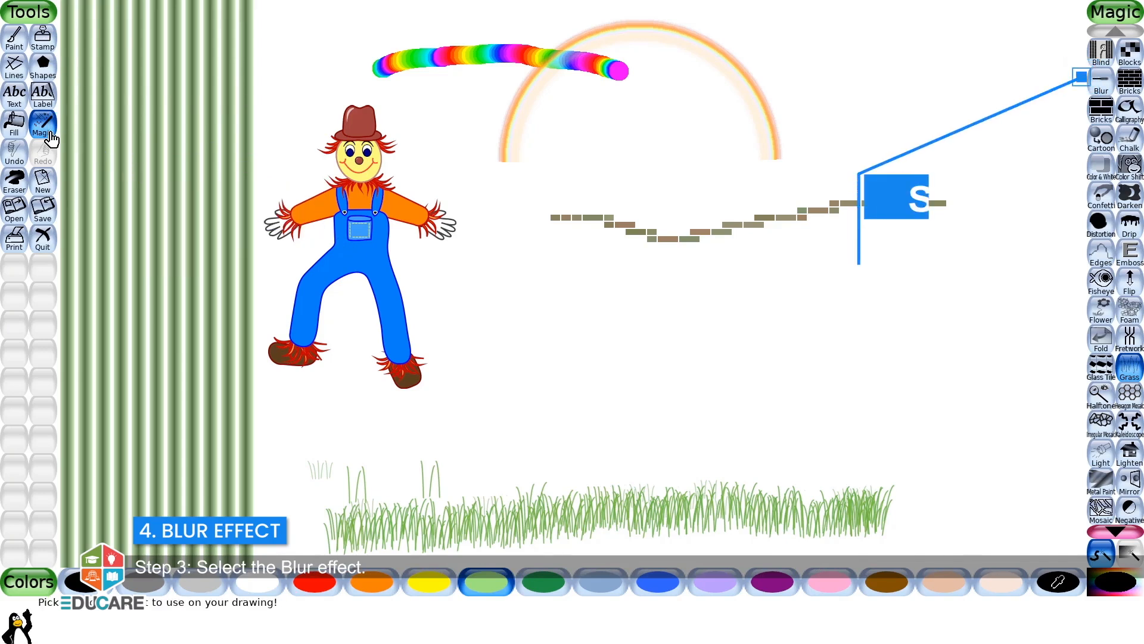
left_click(1101, 83)
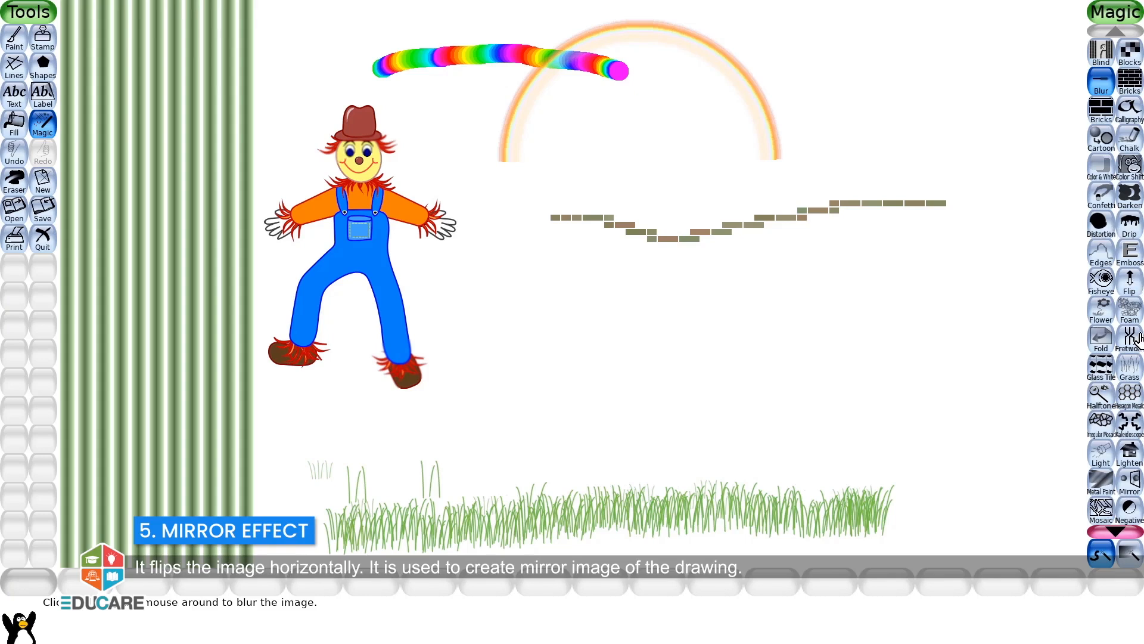
Flip the whole drawing horizontally with the Mirror magic effect.
scroll(1136, 340, "down", 1)
scroll(1136, 340, "down", 4)
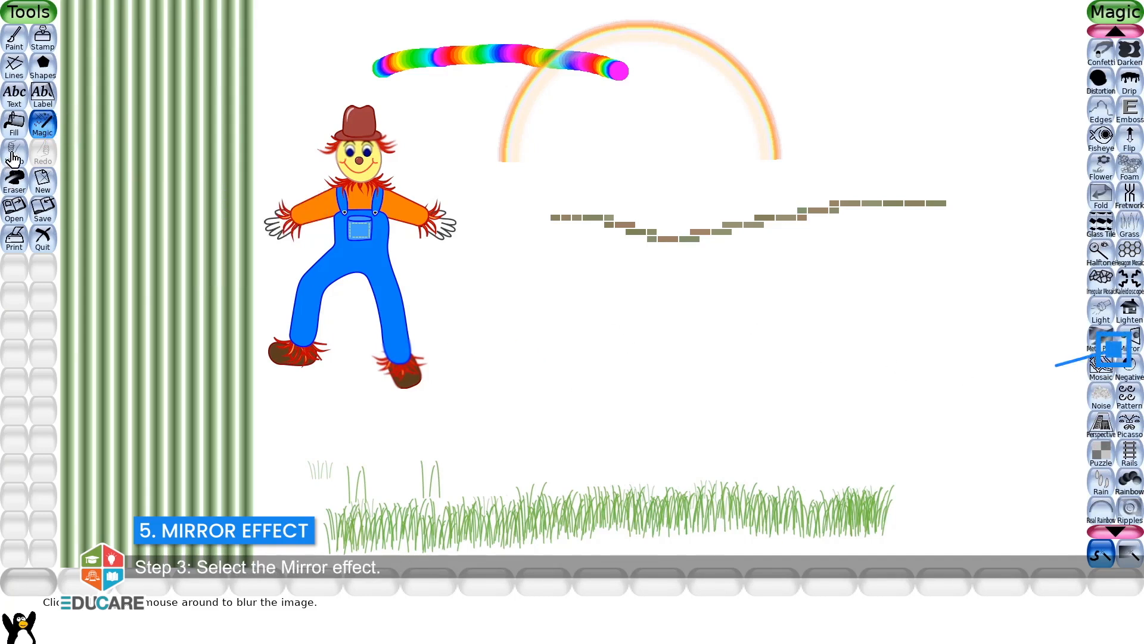
left_click(41, 124)
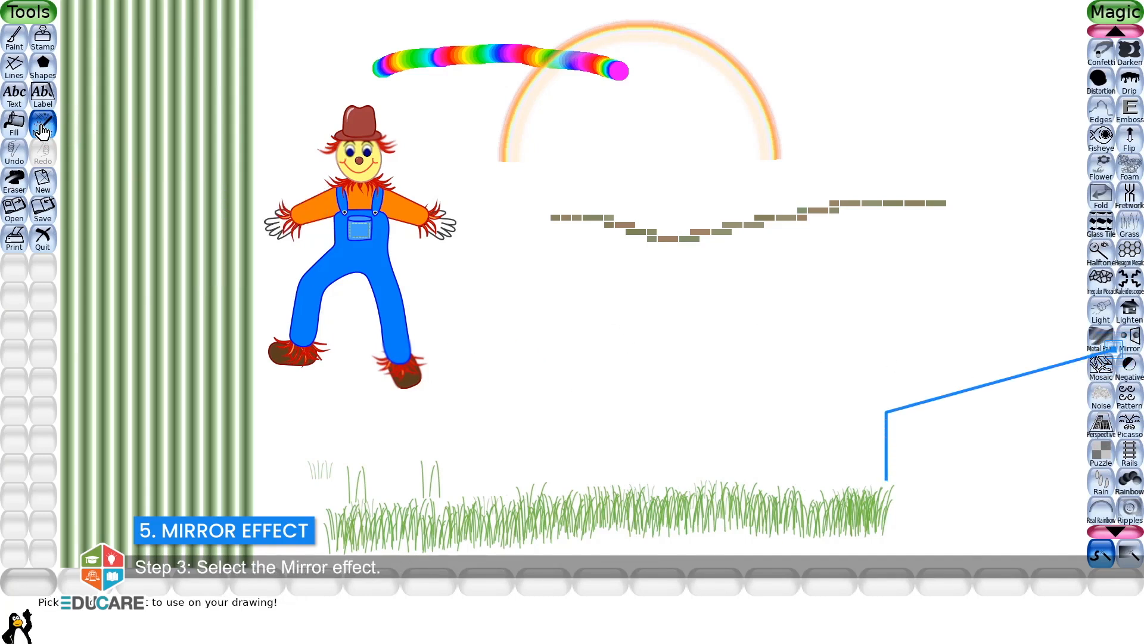
left_click(1131, 344)
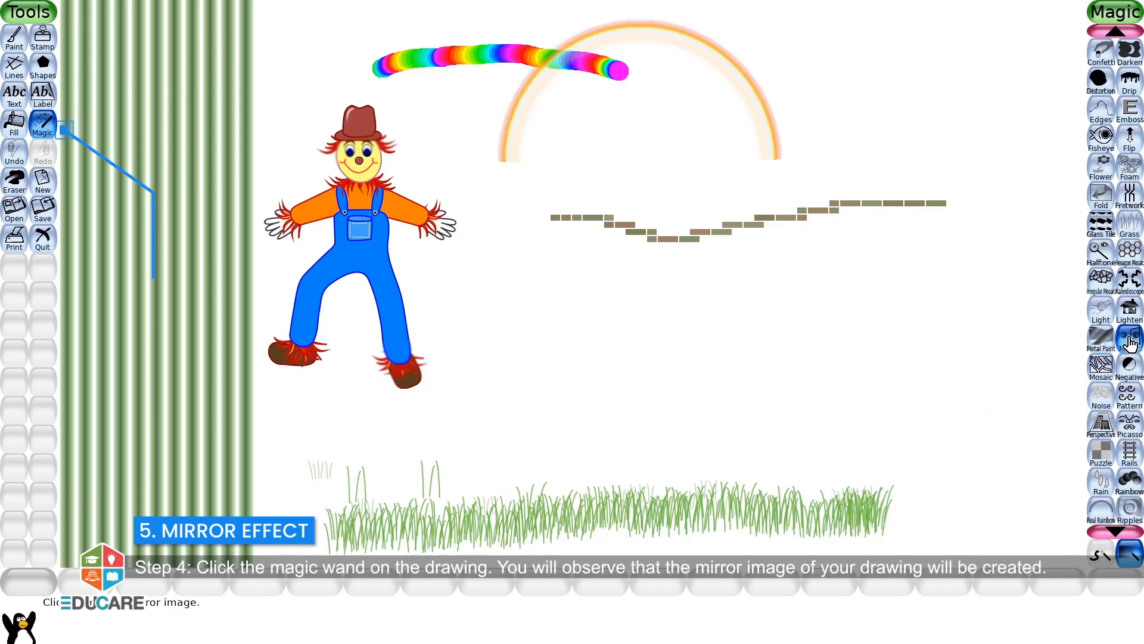
left_click(659, 298)
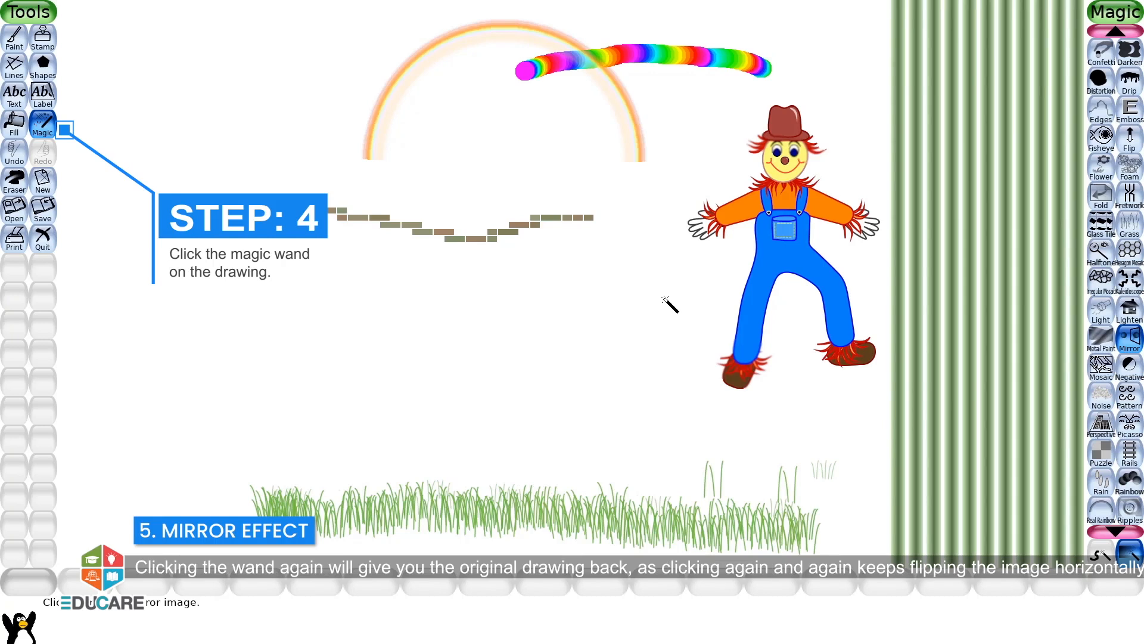
Flip the whole drawing horizontally three more times with the Mirror effect and undo the last flip.
left_click(666, 298)
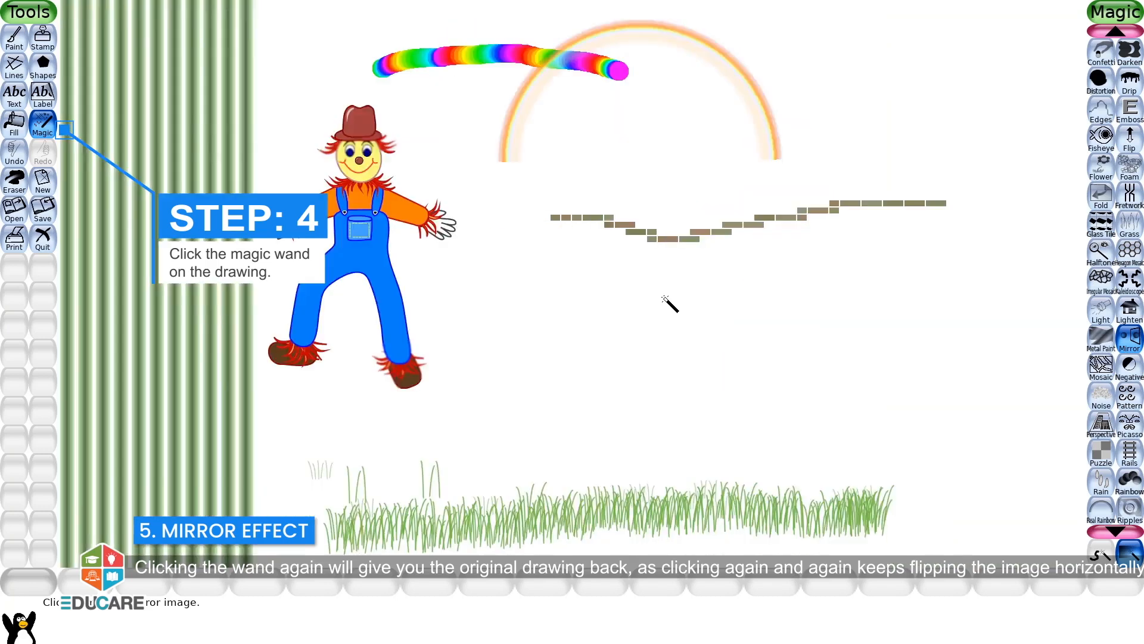
left_click(666, 298)
left_click(666, 299)
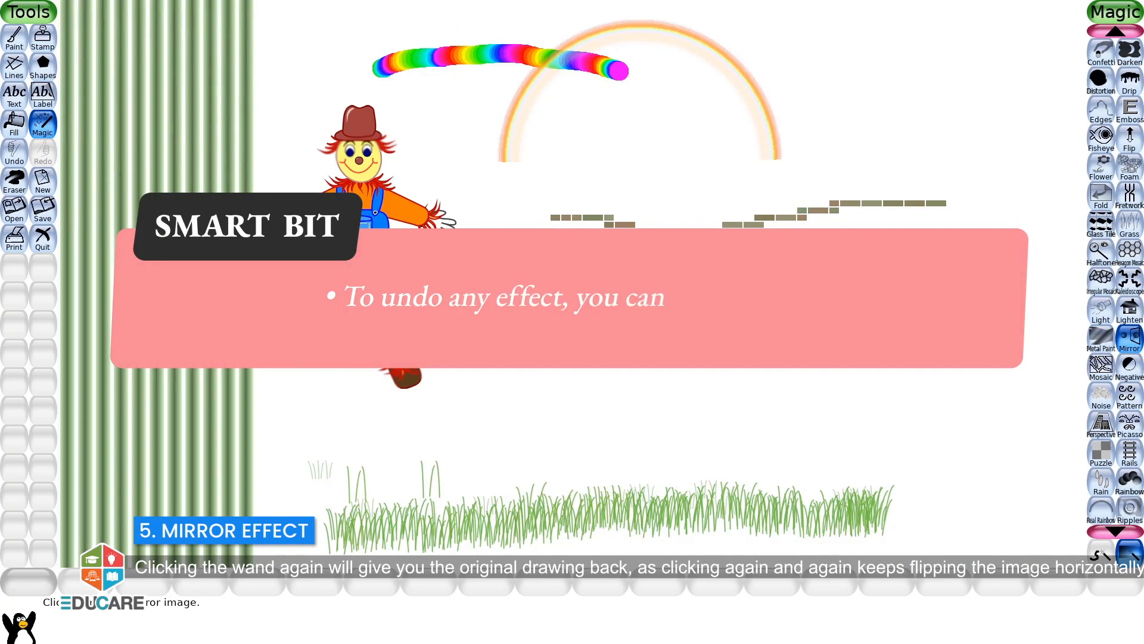
key("ctrl+z")
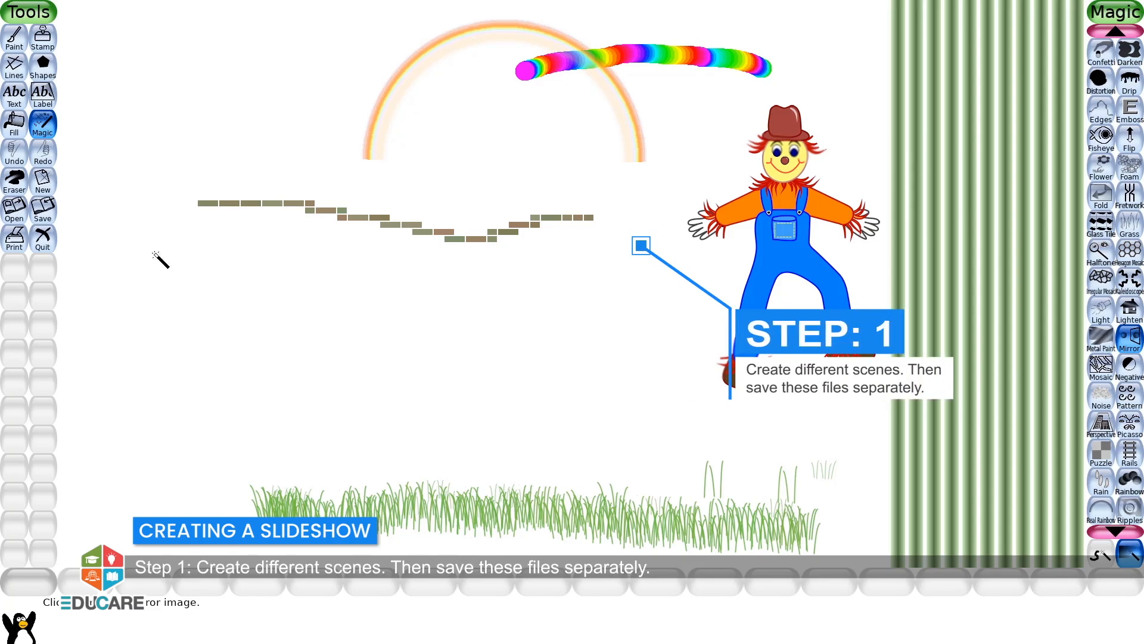
Save the drawing and open the slideshow setup for the saved pictures.
left_click(52, 207)
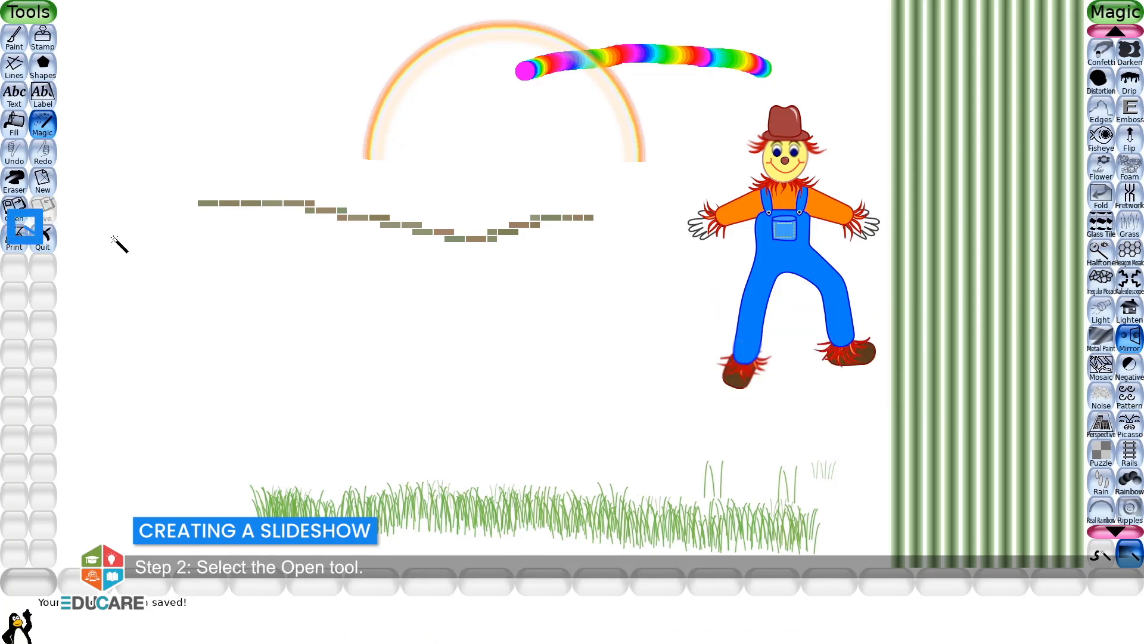
left_click(14, 210)
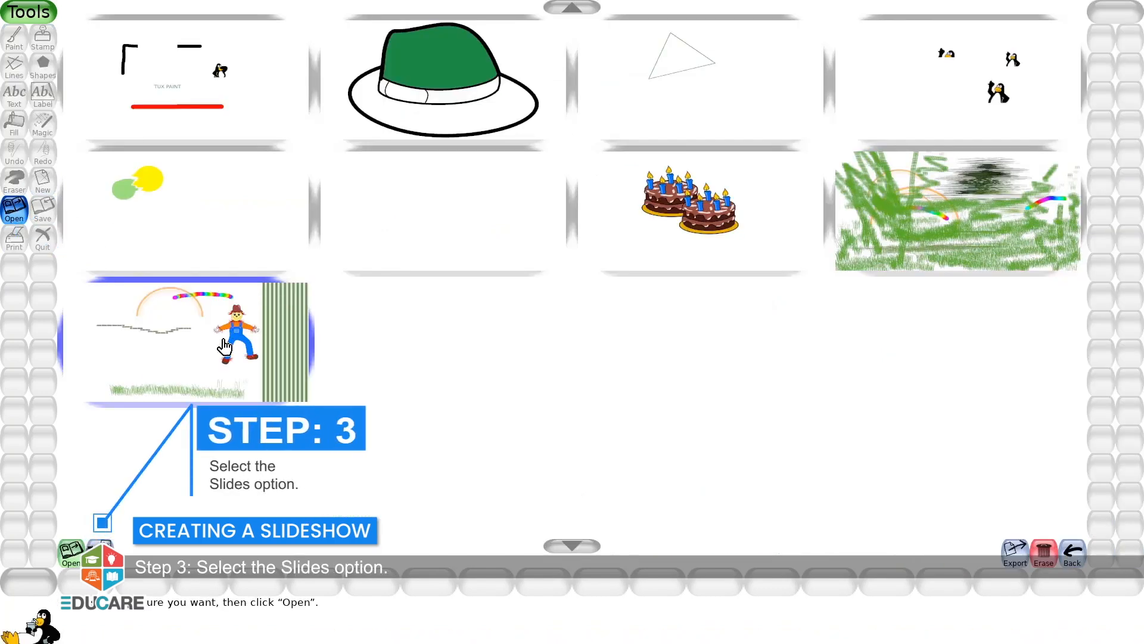
left_click(101, 552)
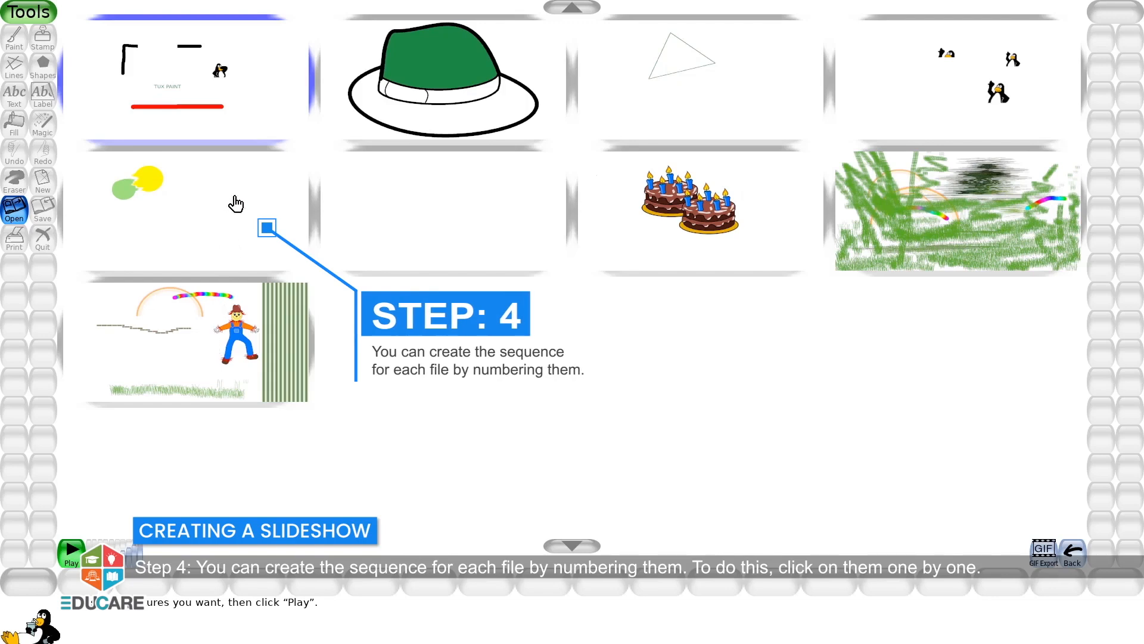
Select the Tux Paint text, triangle, birthday cakes, green scribble, green hat and scarecrow pictures in that order and play them as a slideshow.
left_click(718, 93)
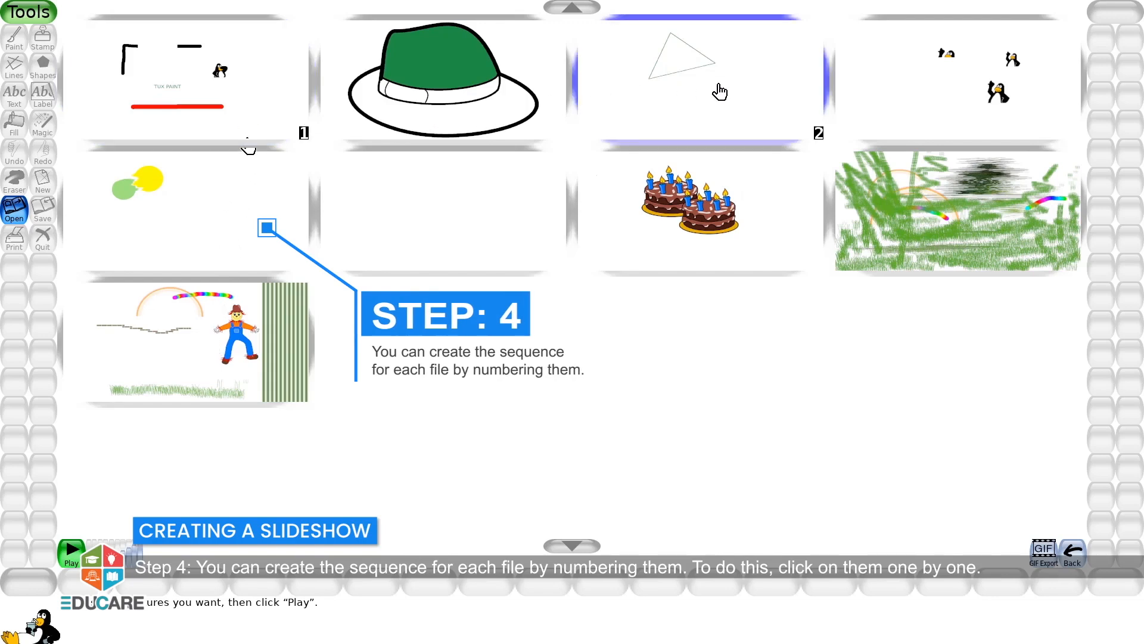
left_click(758, 222)
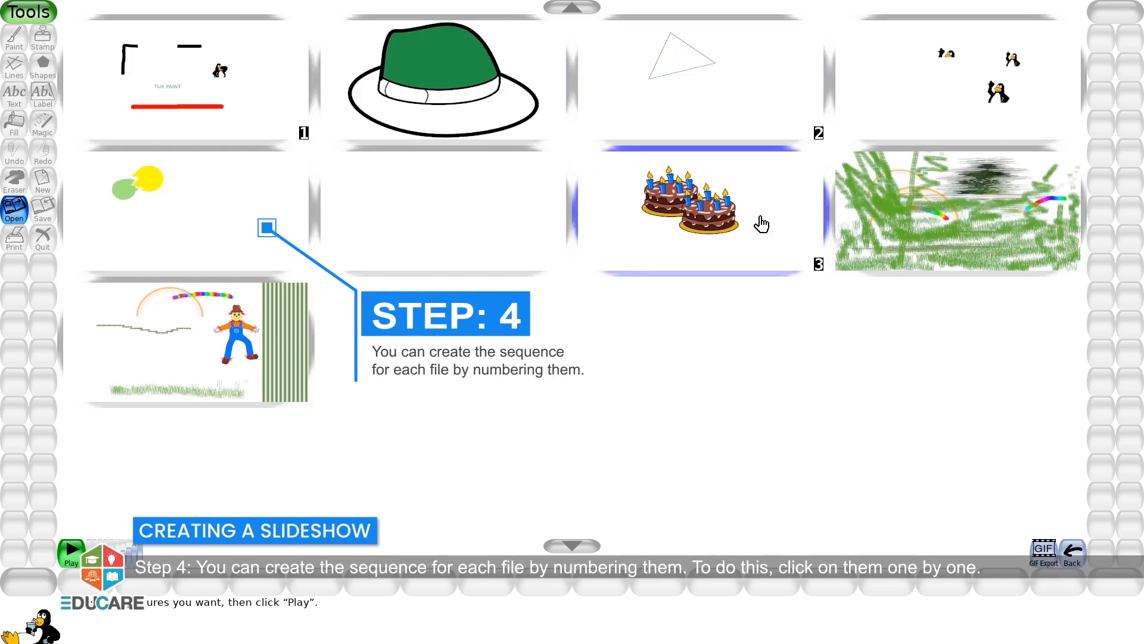
left_click(920, 232)
left_click(480, 112)
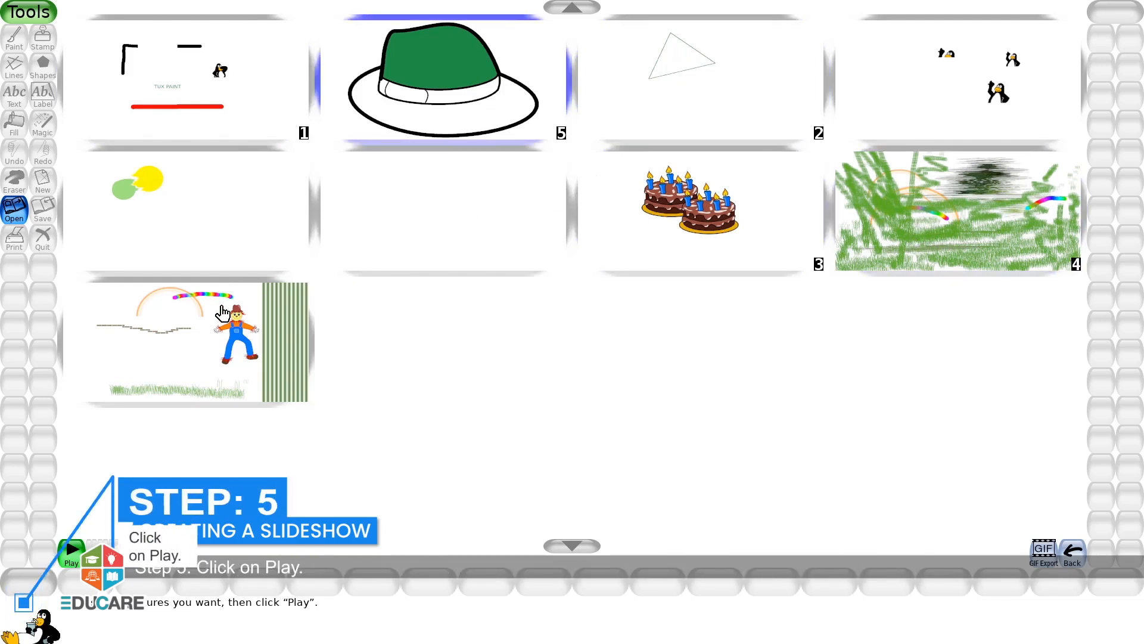
left_click(197, 339)
left_click(72, 554)
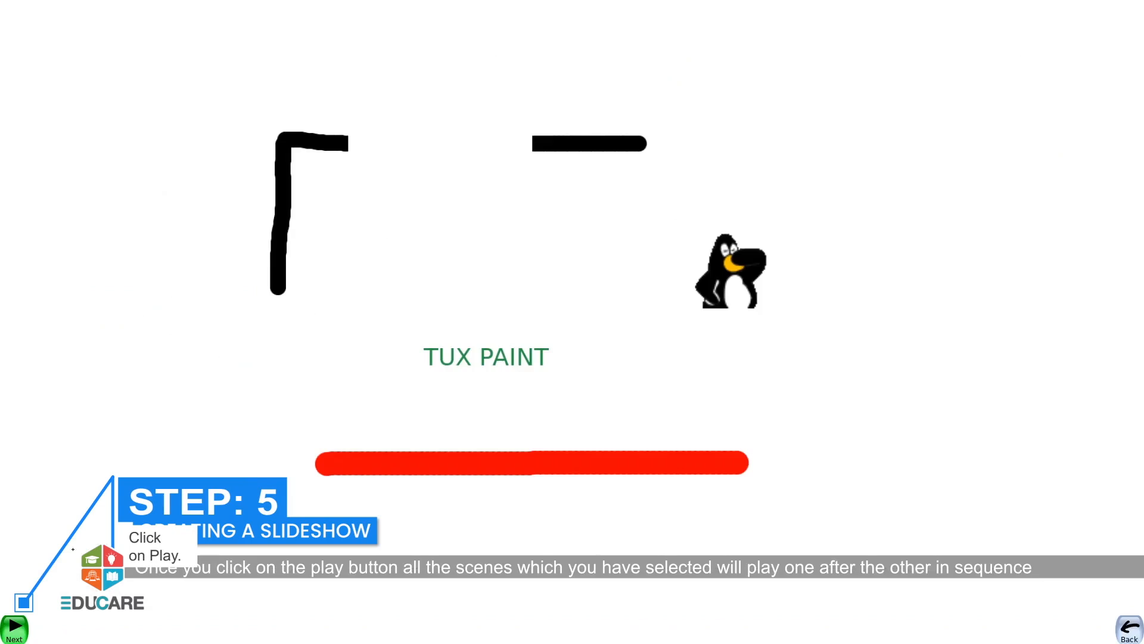